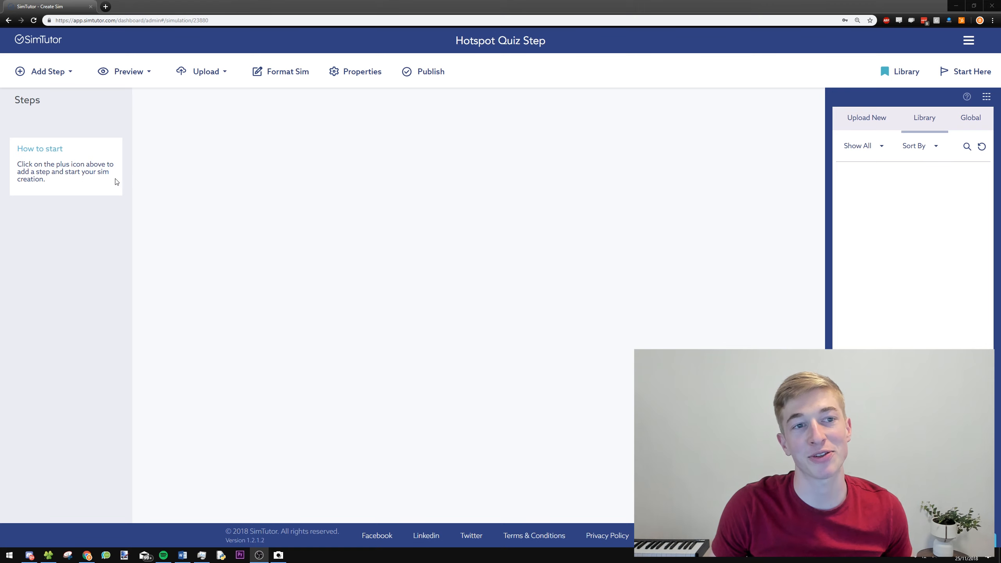
Add a new Hotspot step to the simulation and name it "PPE Select"
{"action": "left_click", "coordinate": [66, 73]}
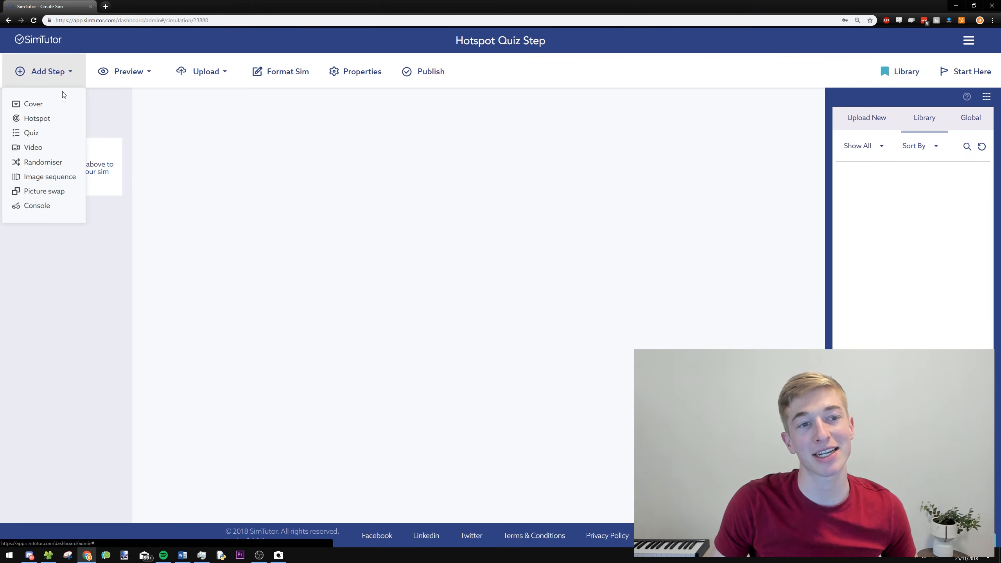
{"action": "left_click", "coordinate": [50, 119]}
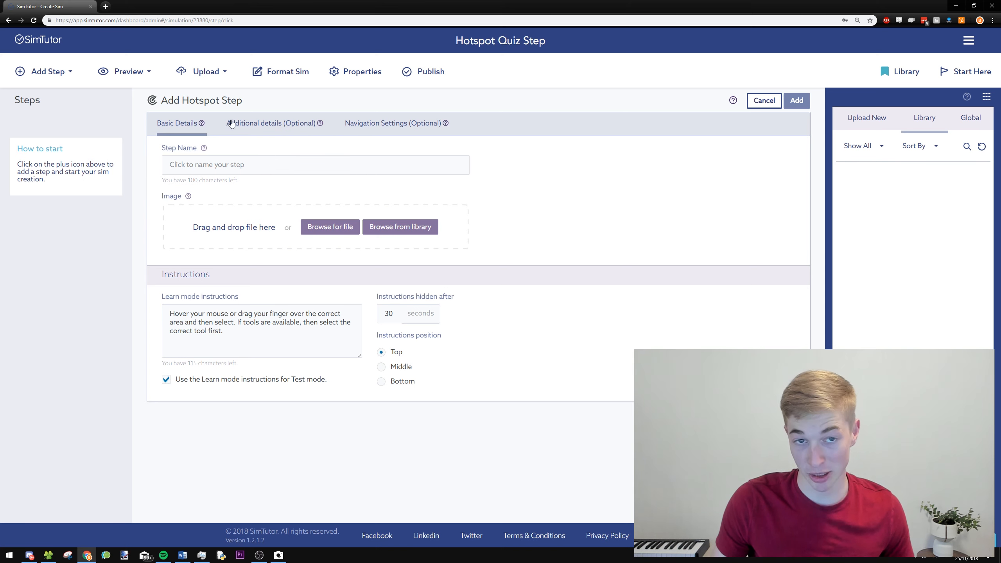
{"action": "left_click", "coordinate": [256, 164]}
{"action": "type", "text": "PPE Select"}
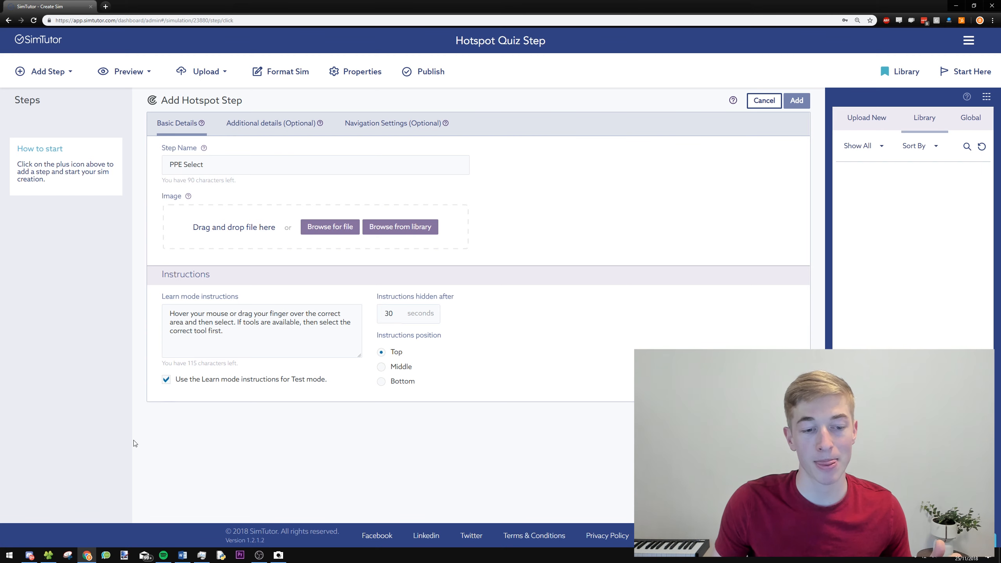
Set the step's image to "Select the 3 correct PPE for working in.jpg" from the SimTutor projects folder
{"action": "left_click", "coordinate": [49, 554]}
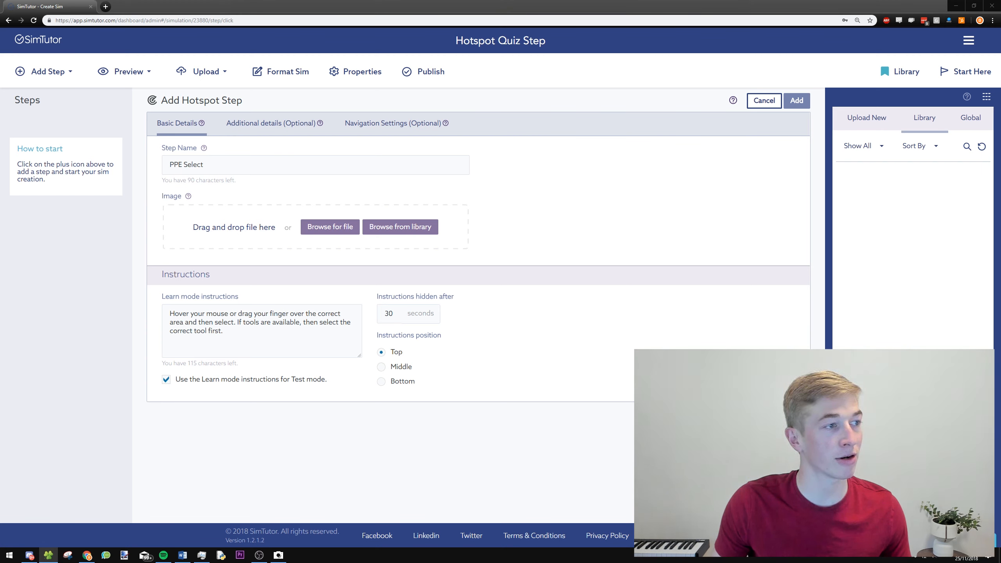
{"action": "left_click_drag", "start_coordinate": [539, 135], "coordinate": [655, 133]}
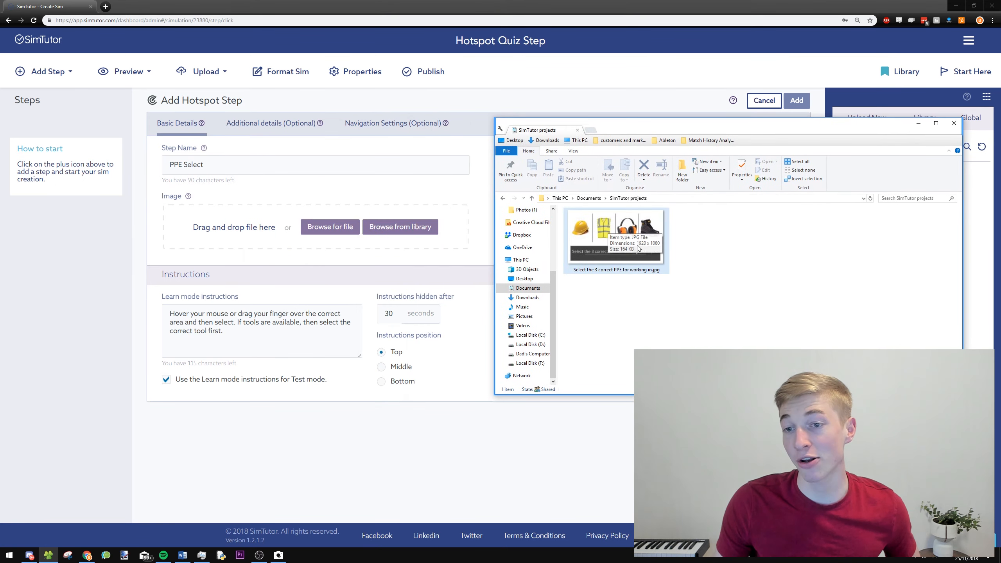
{"action": "left_click_drag", "start_coordinate": [638, 248], "coordinate": [287, 230]}
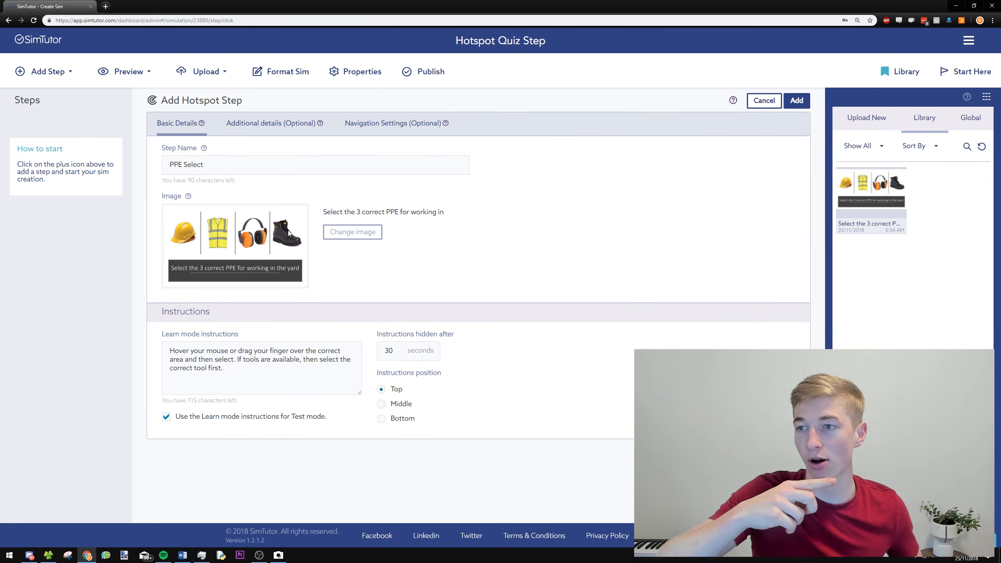
Remove the step's image and reinsert the same PPE picture from the library
{"action": "mouse_move", "coordinate": [881, 187]}
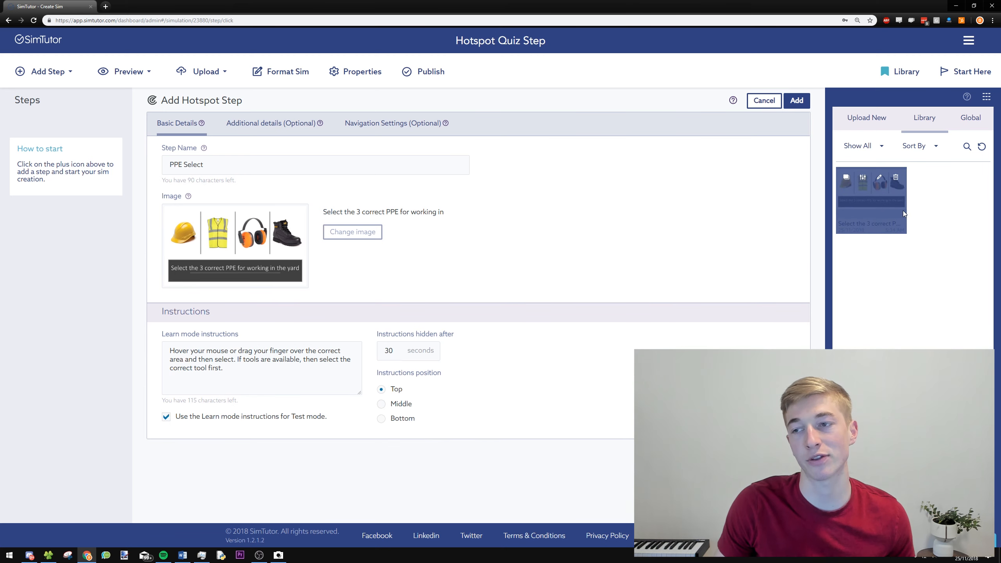
{"action": "left_click", "coordinate": [356, 235]}
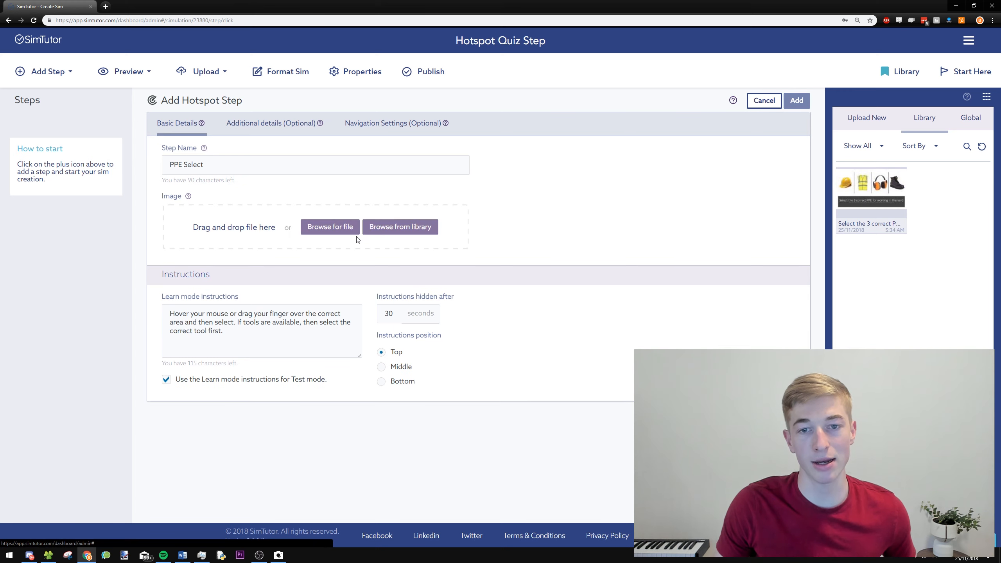
{"action": "left_click_drag", "start_coordinate": [863, 187], "coordinate": [314, 241]}
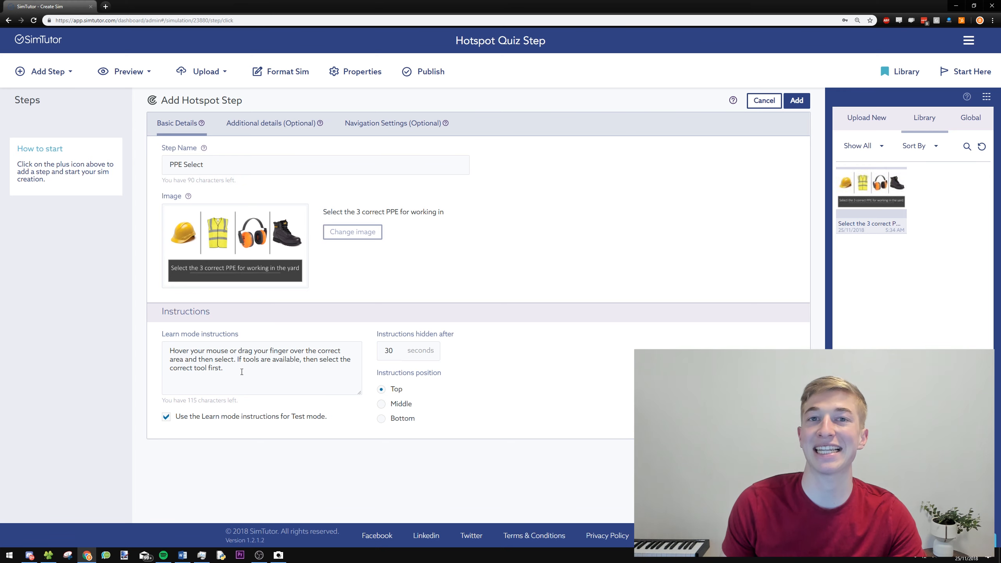
Clear the Learn mode instructions and add the hotspot step to the simulation
{"action": "left_click_drag", "start_coordinate": [247, 375], "coordinate": [163, 343]}
{"action": "key", "text": "BackSpace"}
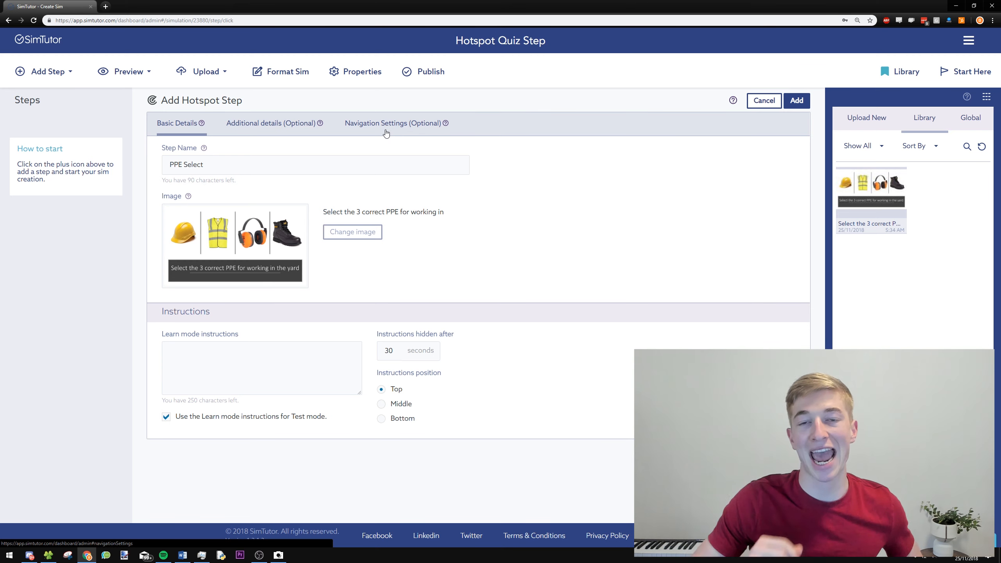
{"action": "left_click", "coordinate": [796, 101]}
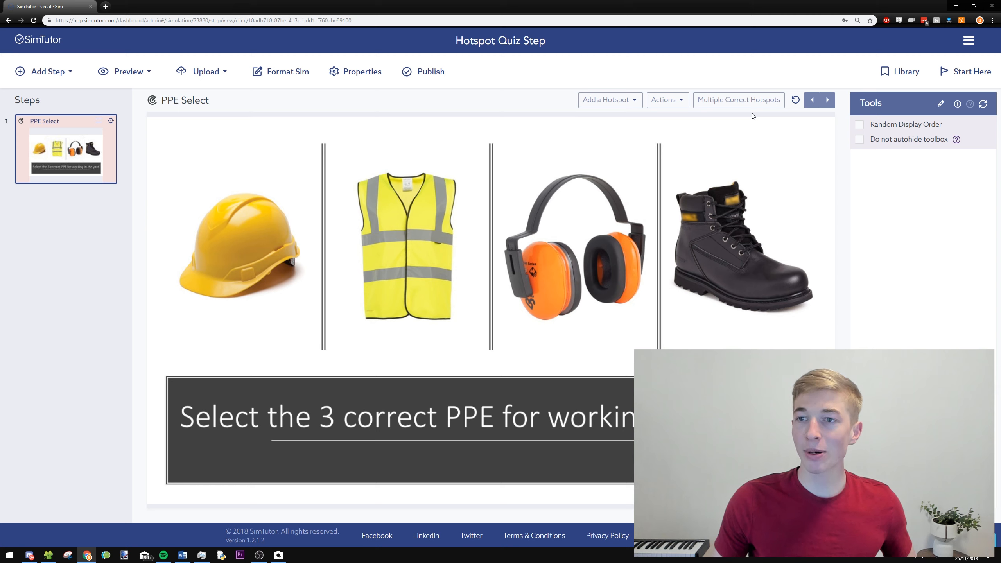
Draw a freeform hotspot closely around the outline of the yellow hard hat and complete the shape
{"action": "left_click", "coordinate": [632, 101]}
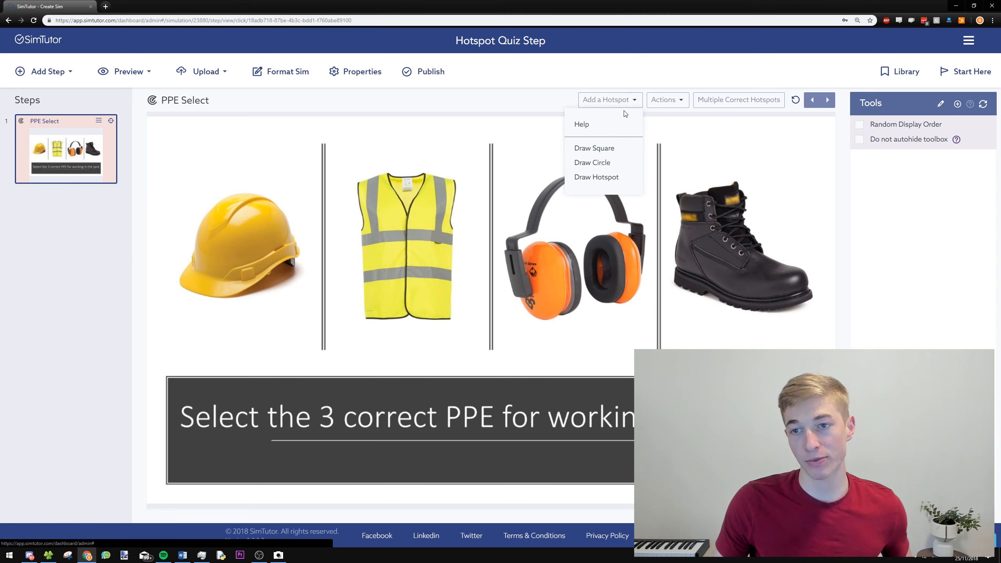
{"action": "left_click", "coordinate": [602, 181]}
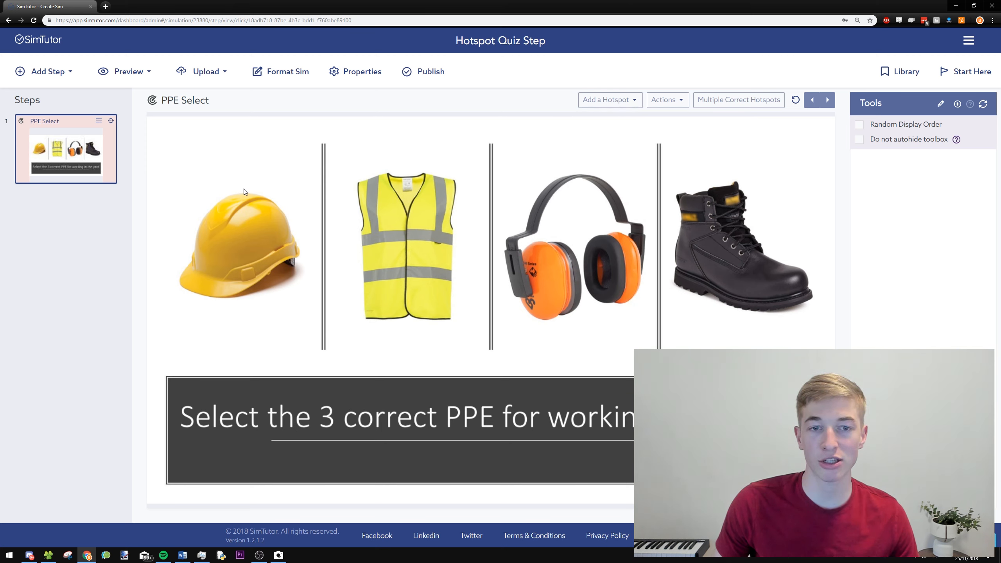
{"action": "left_click", "coordinate": [271, 191]}
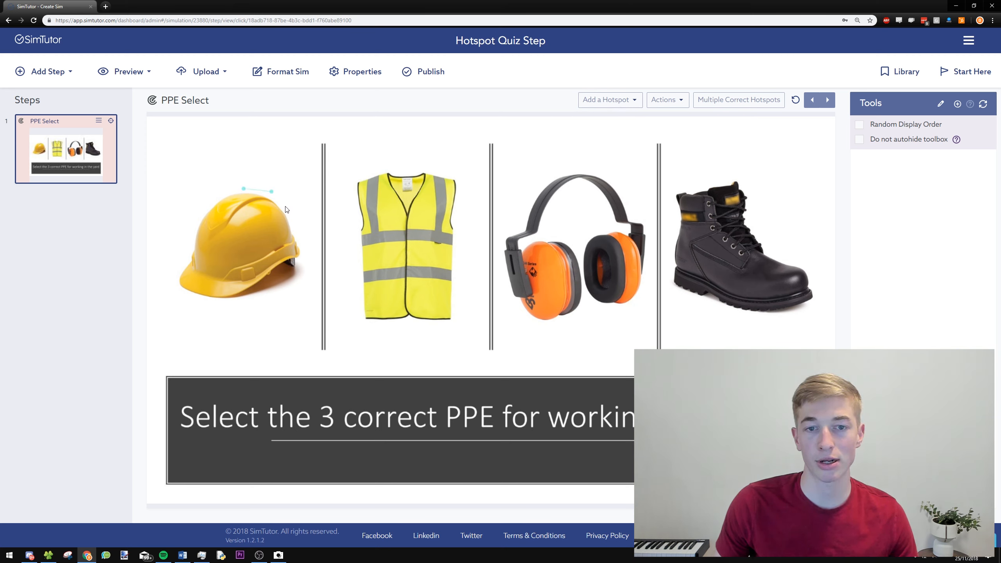
{"action": "left_click", "coordinate": [287, 207]}
{"action": "left_click", "coordinate": [298, 228]}
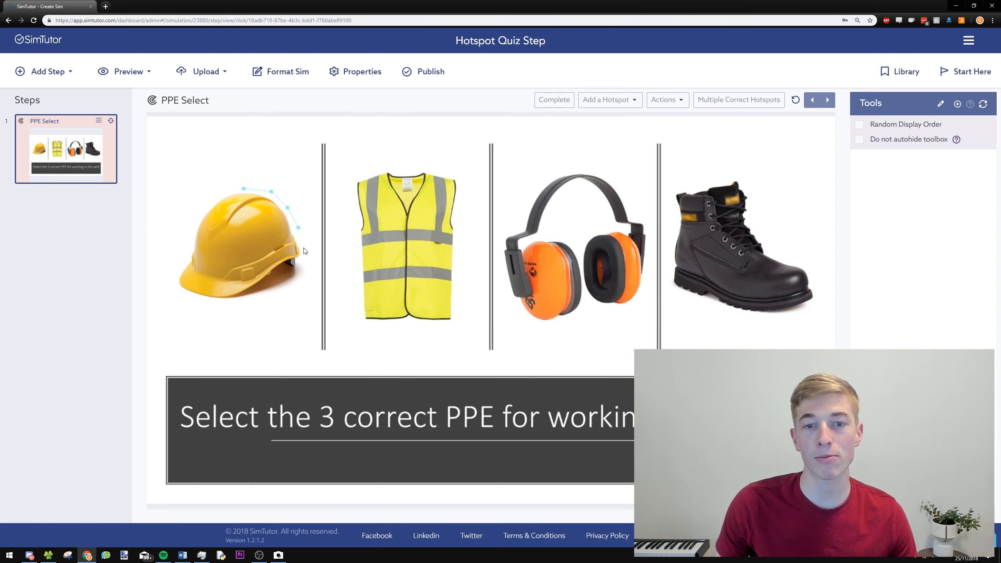
{"action": "left_click", "coordinate": [303, 248]}
{"action": "left_click", "coordinate": [301, 271]}
{"action": "left_click", "coordinate": [296, 283]}
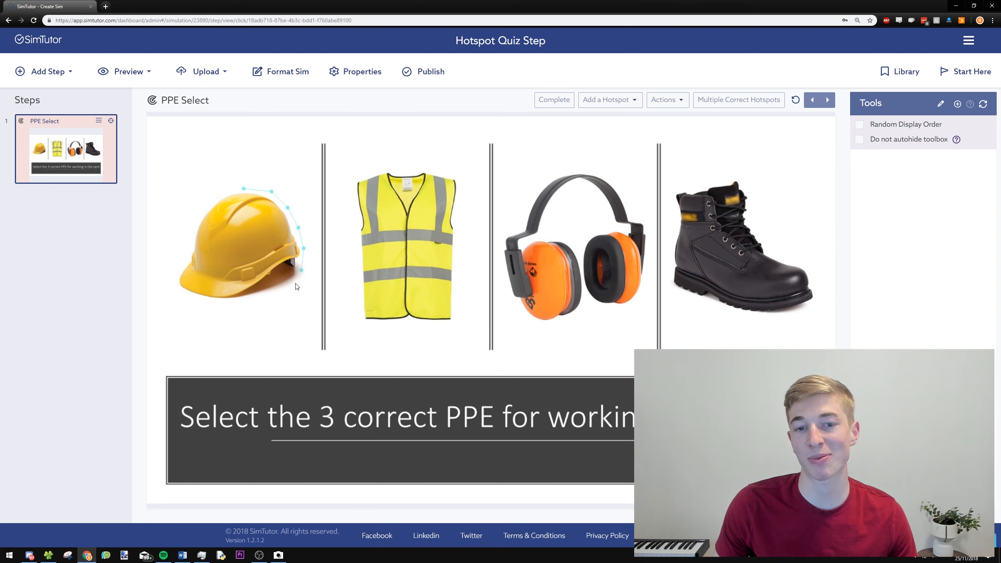
{"action": "left_click", "coordinate": [276, 294]}
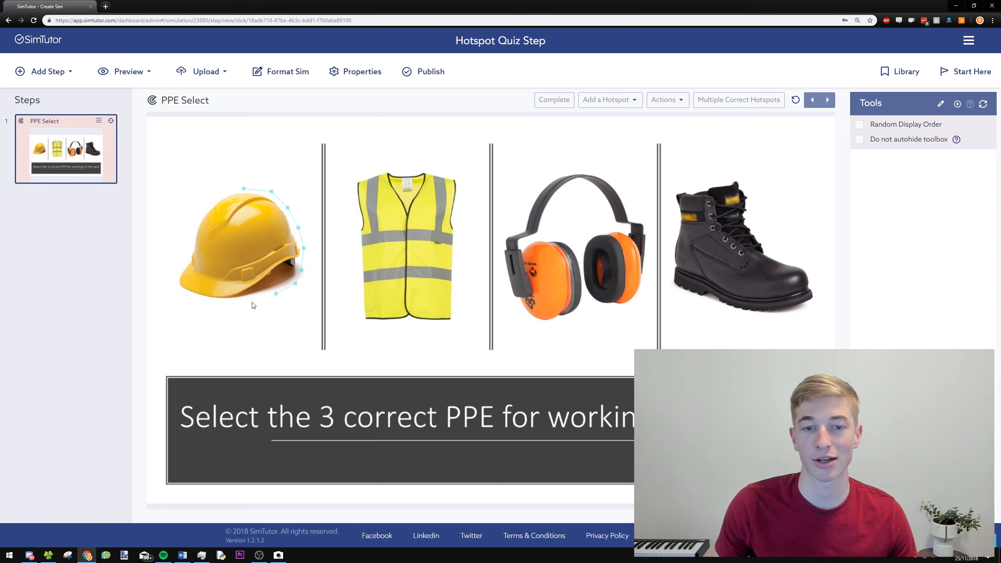
{"action": "left_click", "coordinate": [251, 302]}
{"action": "left_click", "coordinate": [219, 304]}
{"action": "left_click", "coordinate": [190, 298]}
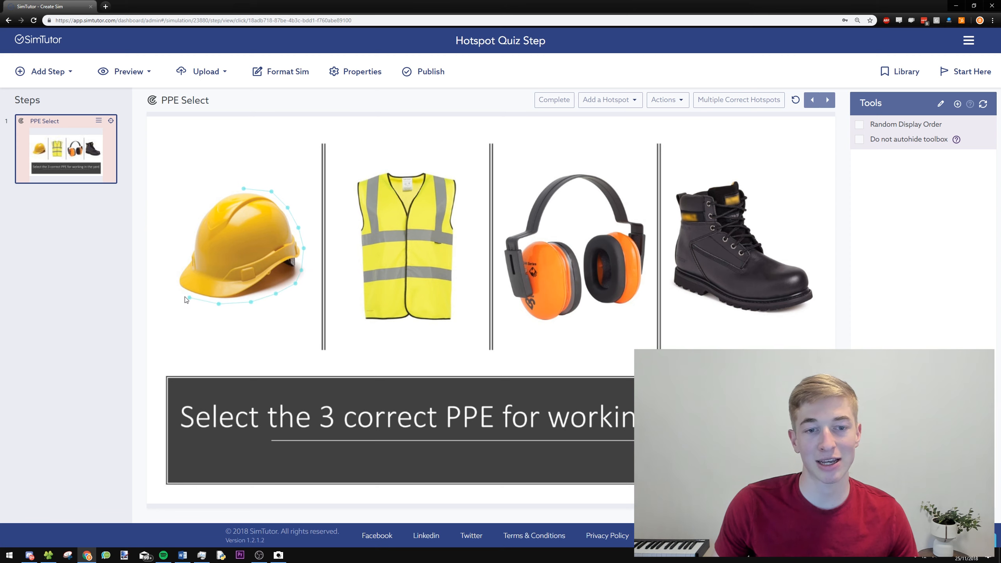
{"action": "left_click", "coordinate": [169, 284]}
{"action": "left_click", "coordinate": [175, 263]}
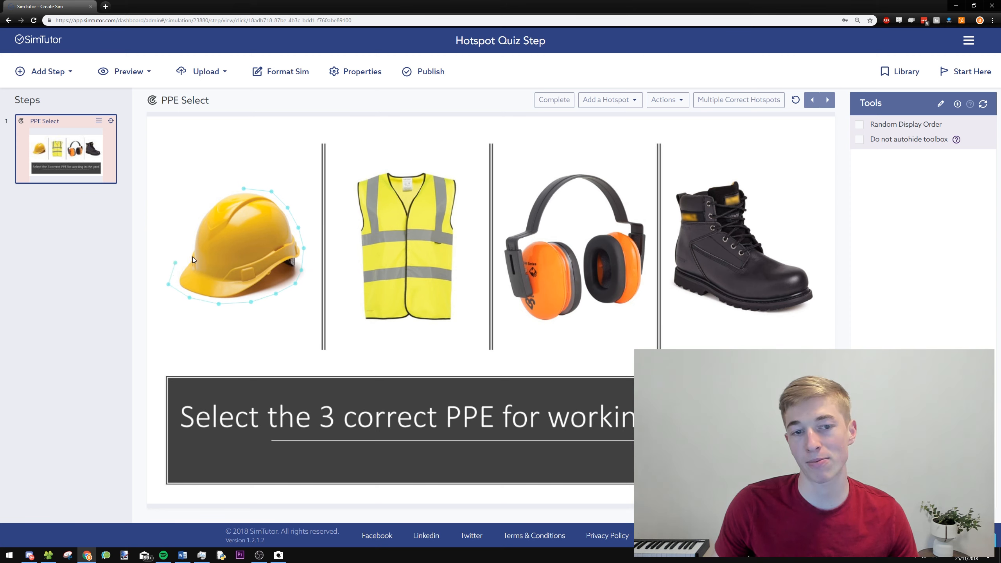
{"action": "left_click", "coordinate": [189, 246]}
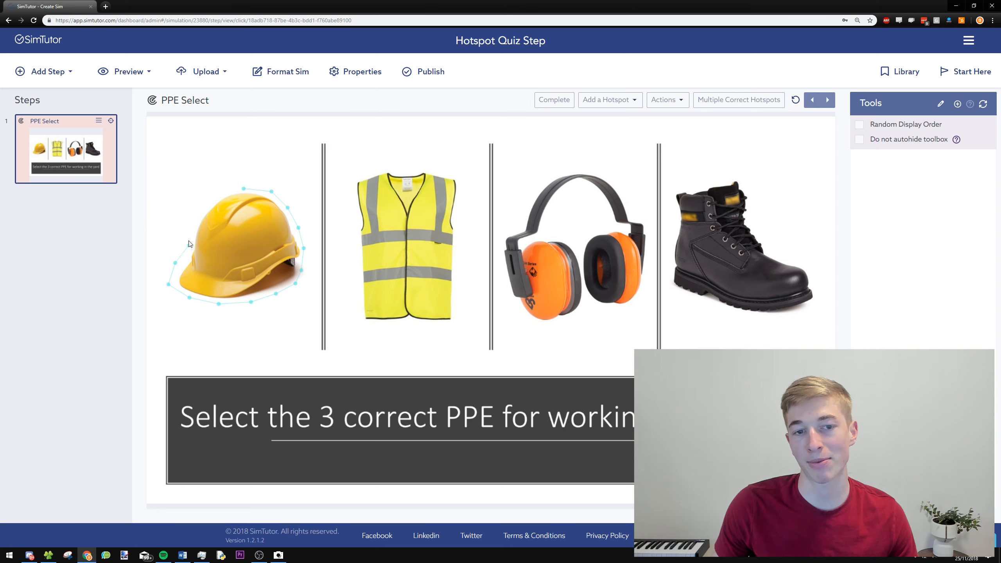
{"action": "left_click", "coordinate": [192, 222]}
{"action": "left_click", "coordinate": [208, 204]}
{"action": "left_click", "coordinate": [242, 190]}
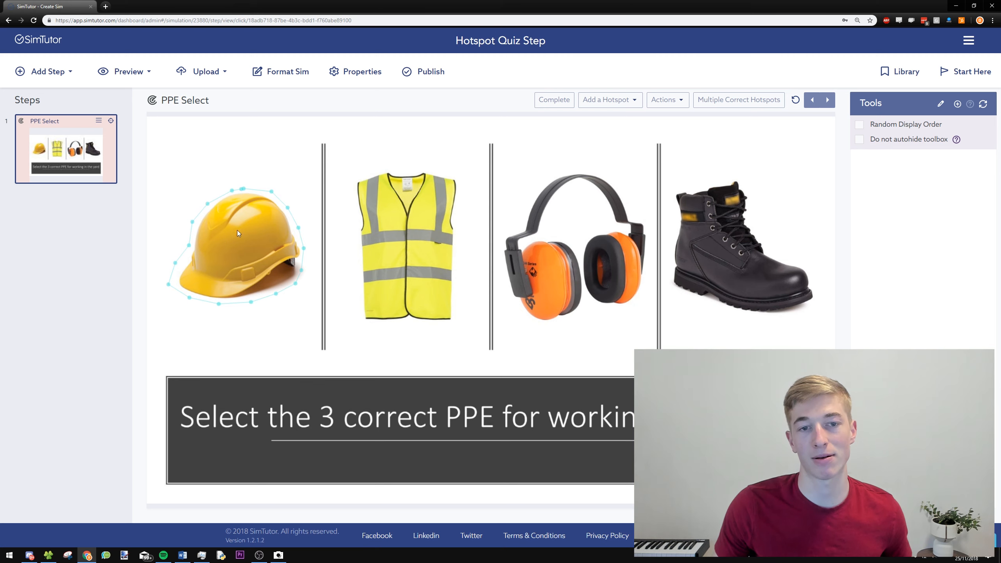
{"action": "left_click", "coordinate": [554, 99]}
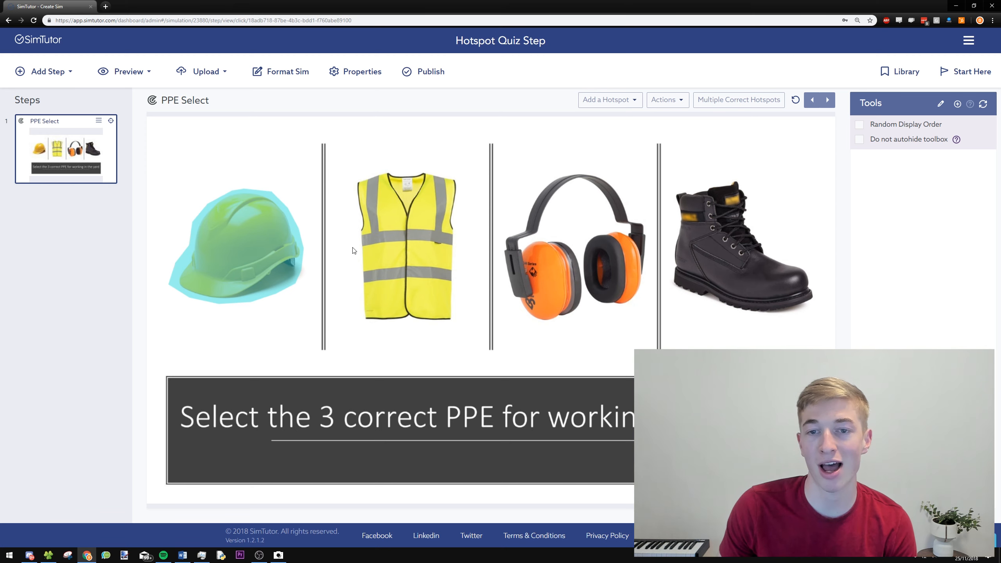
Add a square hotspot over the high-visibility vest and extend its height so it covers the whole vest
{"action": "left_click", "coordinate": [610, 102]}
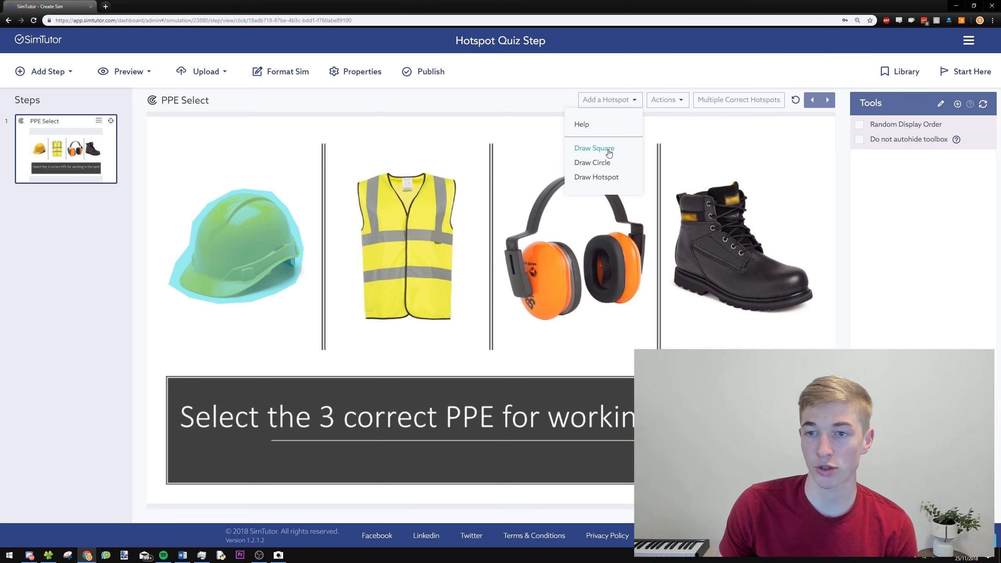
{"action": "left_click", "coordinate": [609, 152]}
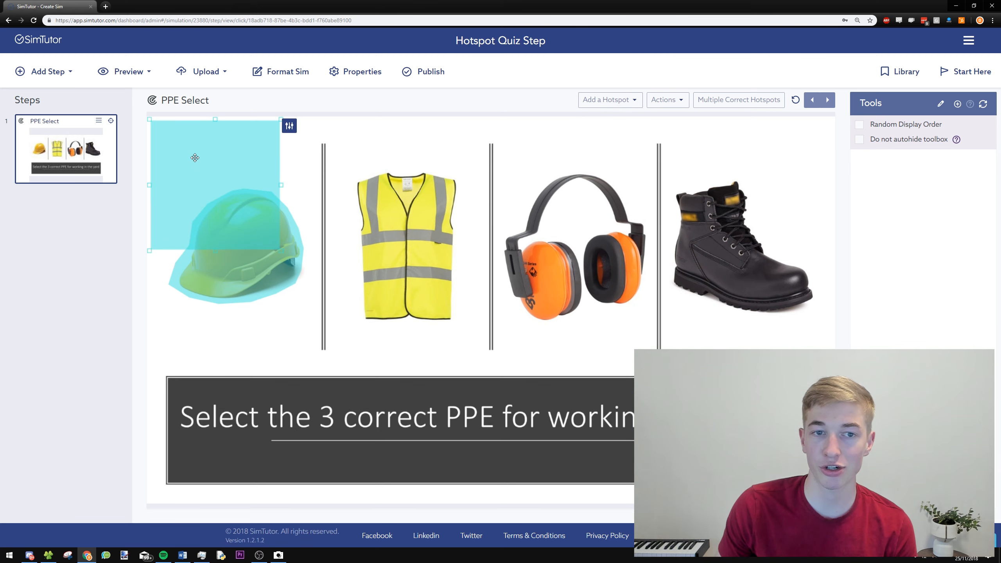
{"action": "left_click_drag", "start_coordinate": [195, 157], "coordinate": [393, 206]}
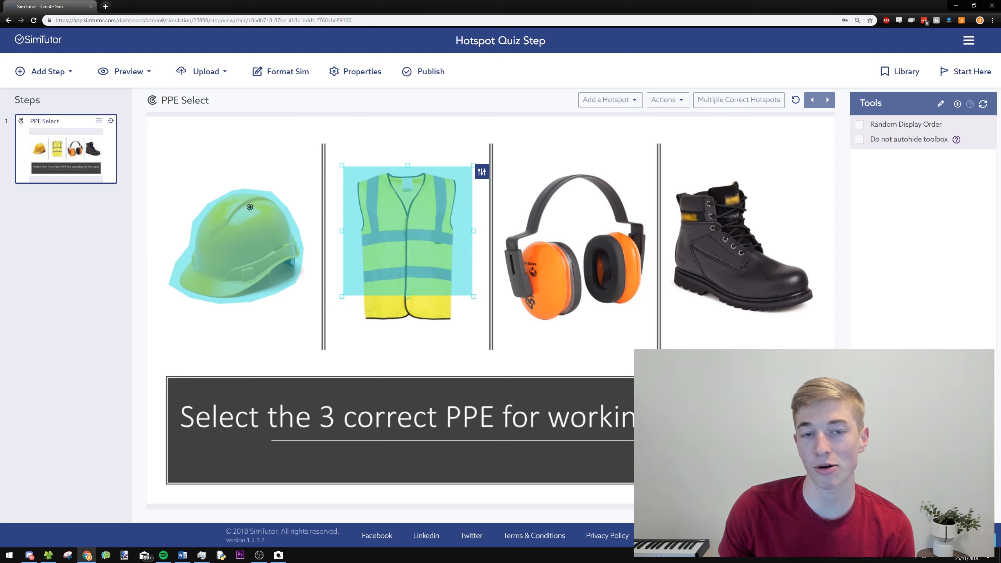
{"action": "mouse_move", "coordinate": [249, 243]}
{"action": "left_mouse_down"}
{"action": "mouse_move", "coordinate": [252, 219]}
{"action": "mouse_move", "coordinate": [249, 243]}
{"action": "left_mouse_up"}
{"action": "left_click", "coordinate": [414, 199]}
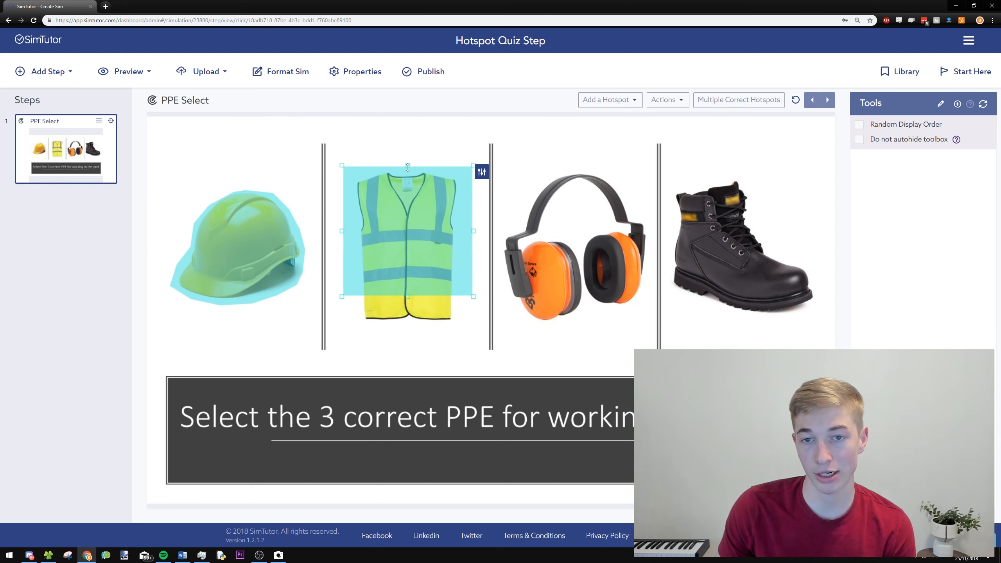
{"action": "left_click_drag", "start_coordinate": [406, 297], "coordinate": [408, 337]}
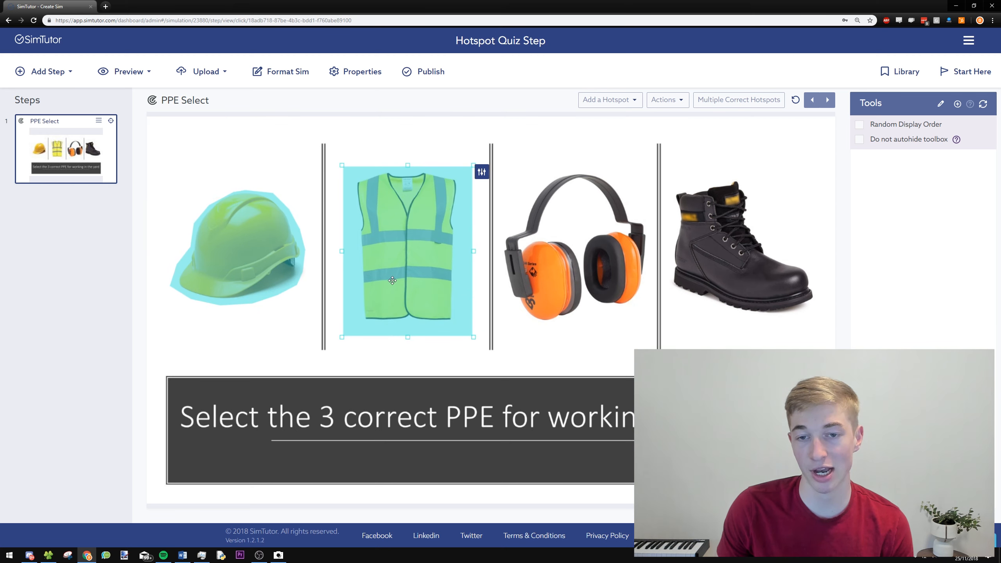
{"action": "left_click_drag", "start_coordinate": [402, 272], "coordinate": [402, 266]}
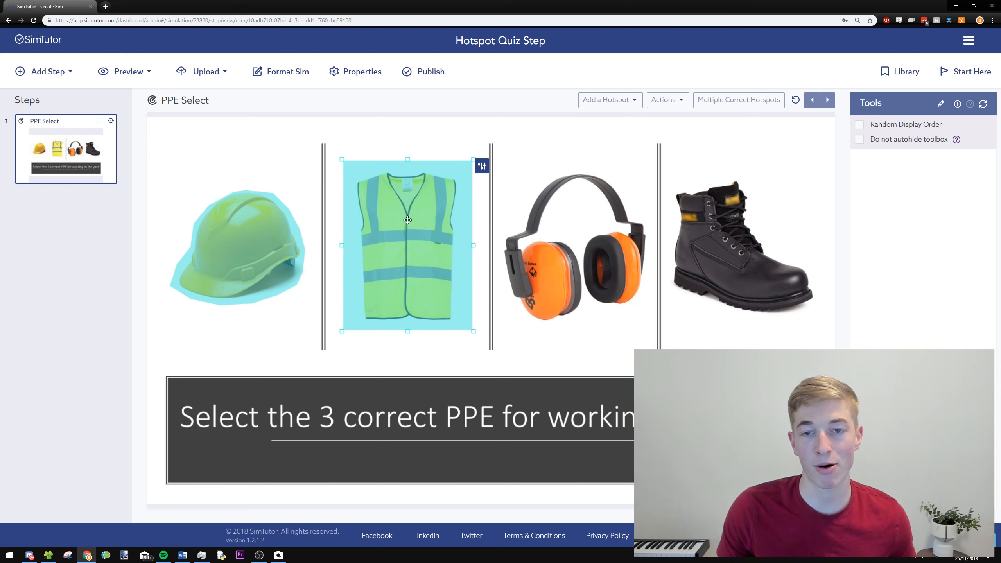
{"action": "left_click", "coordinate": [527, 230]}
Duplicate the square hotspot that covers the high-visibility vest
{"action": "left_click", "coordinate": [615, 103]}
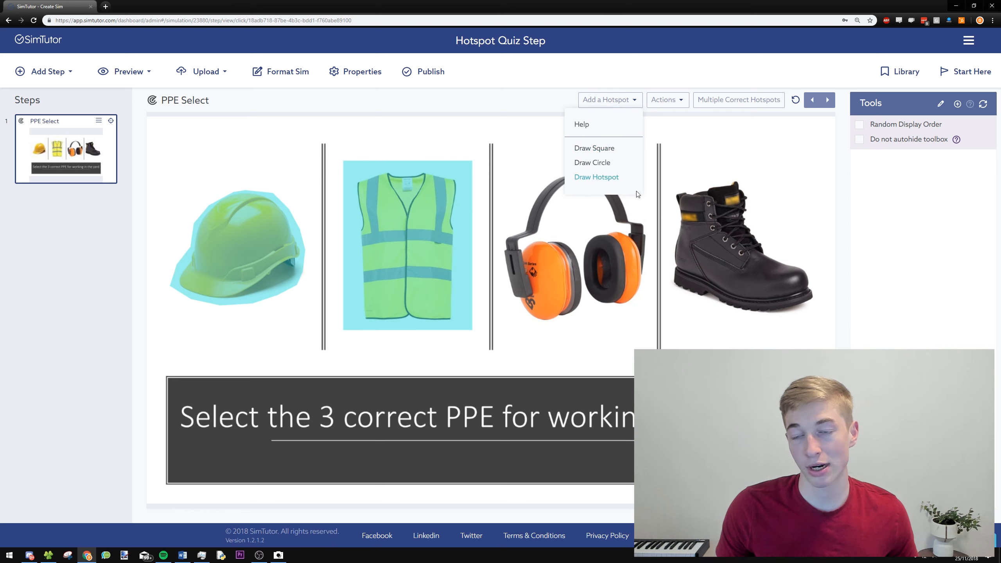
{"action": "left_click", "coordinate": [603, 177]}
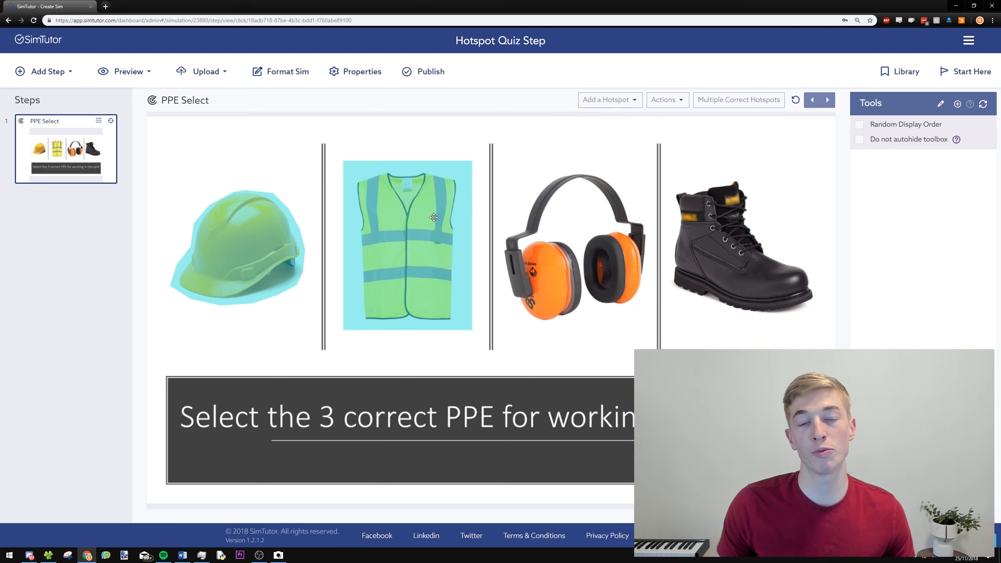
{"action": "left_click", "coordinate": [430, 205]}
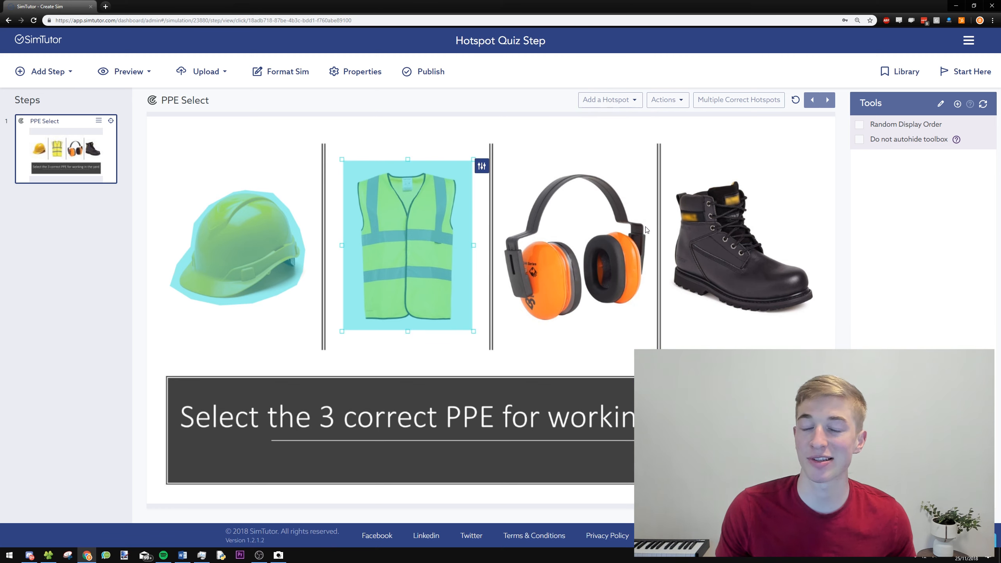
{"action": "left_click", "coordinate": [481, 166]}
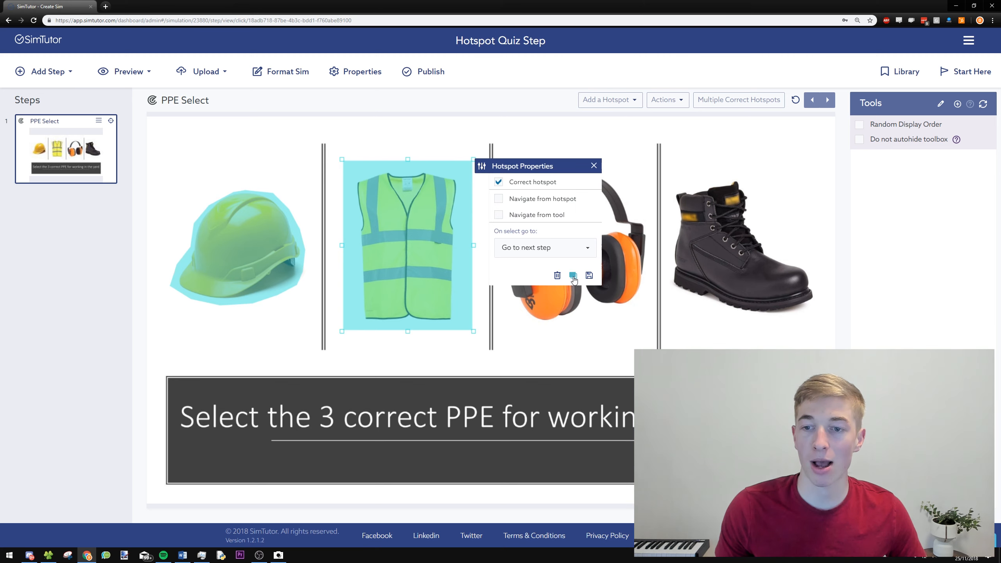
{"action": "left_click", "coordinate": [482, 168]}
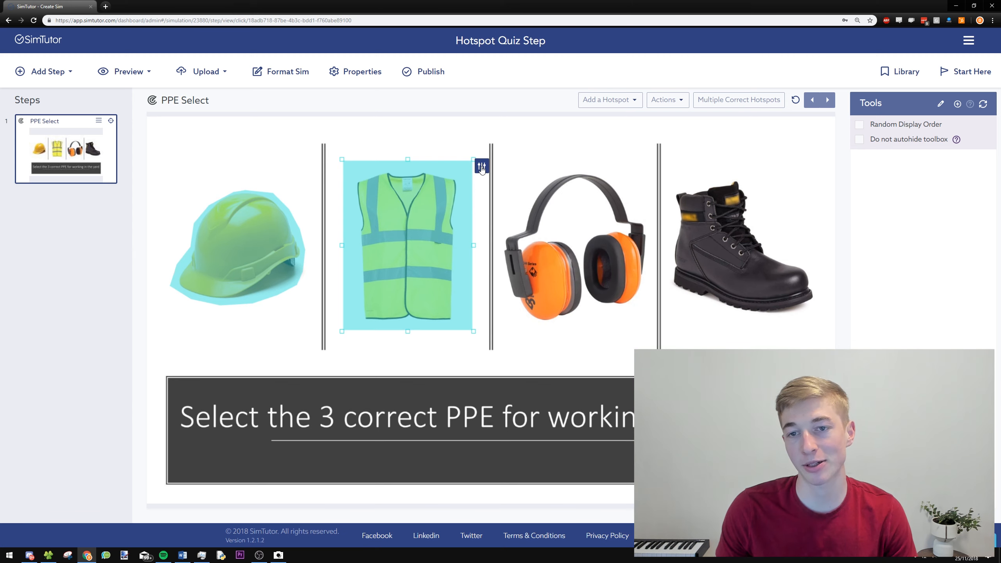
{"action": "left_click", "coordinate": [482, 167]}
{"action": "left_click", "coordinate": [572, 276]}
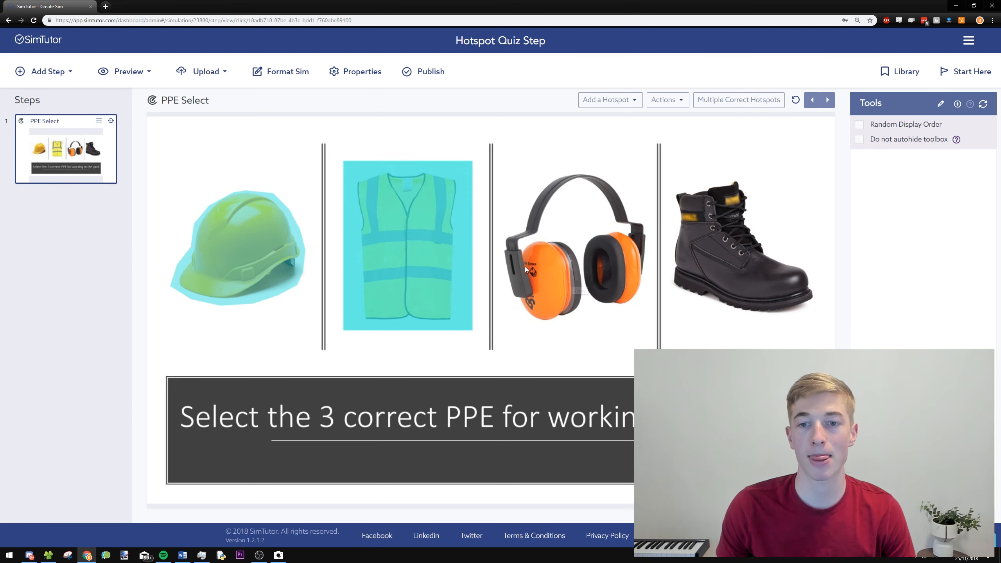
Move the duplicated hotspot onto the black boot and widen it to cover the whole boot, including the toe
{"action": "left_click_drag", "start_coordinate": [394, 223], "coordinate": [721, 230]}
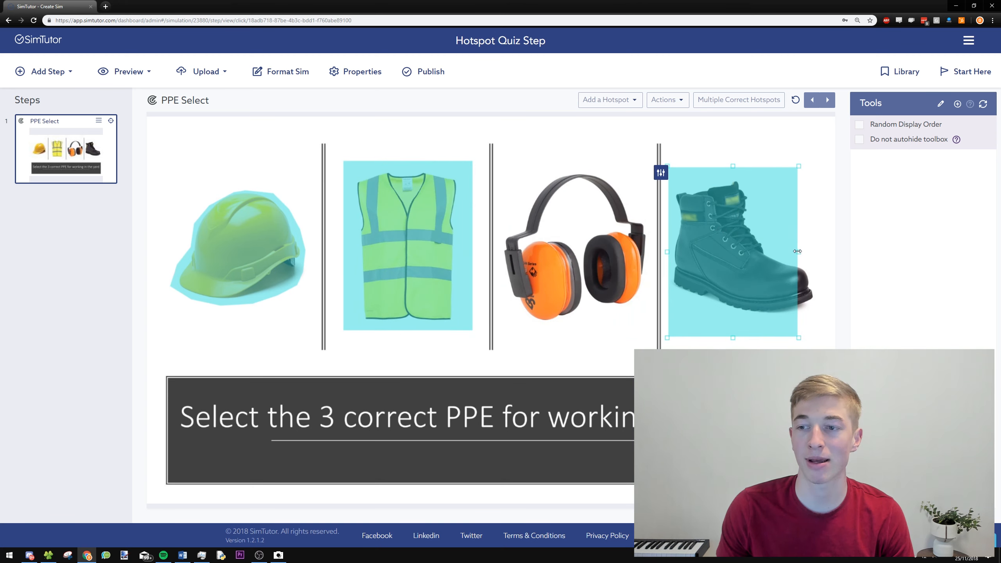
{"action": "left_click_drag", "start_coordinate": [799, 252], "coordinate": [817, 251]}
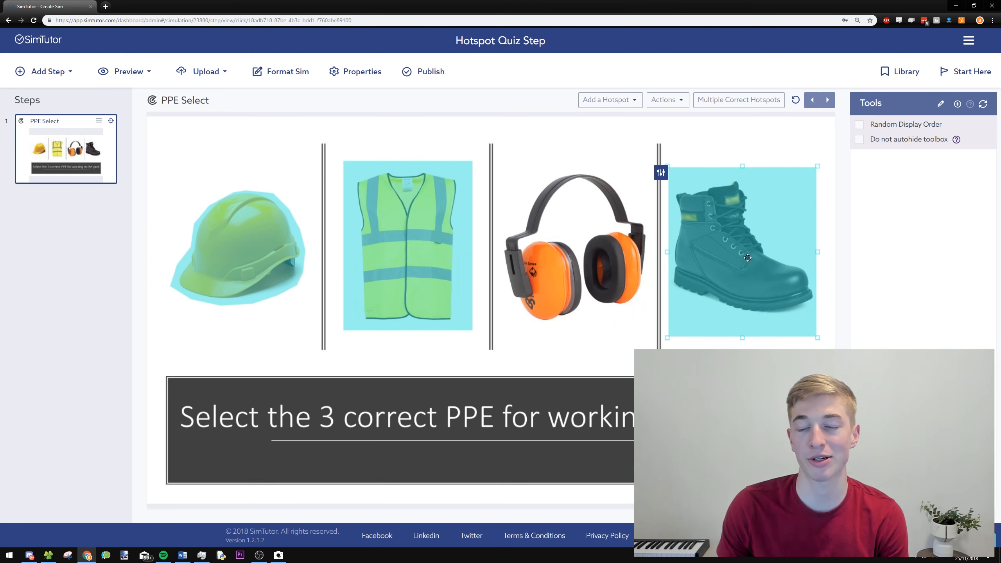
{"action": "left_click", "coordinate": [598, 330]}
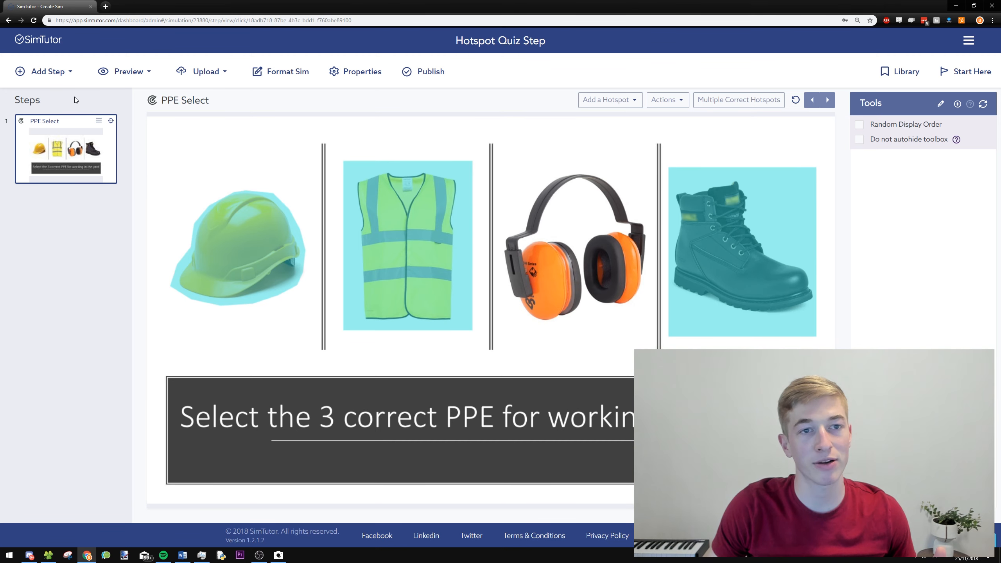
Preview the simulation in learn mode, select only the high-visibility vest, and close the preview
{"action": "left_click", "coordinate": [129, 72]}
{"action": "left_click", "coordinate": [136, 100]}
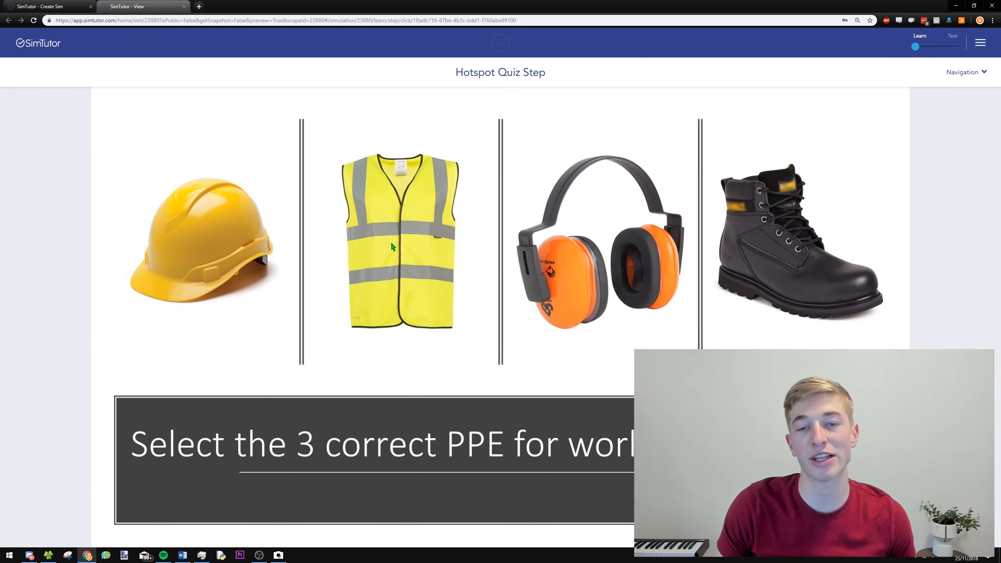
{"action": "left_click", "coordinate": [398, 224]}
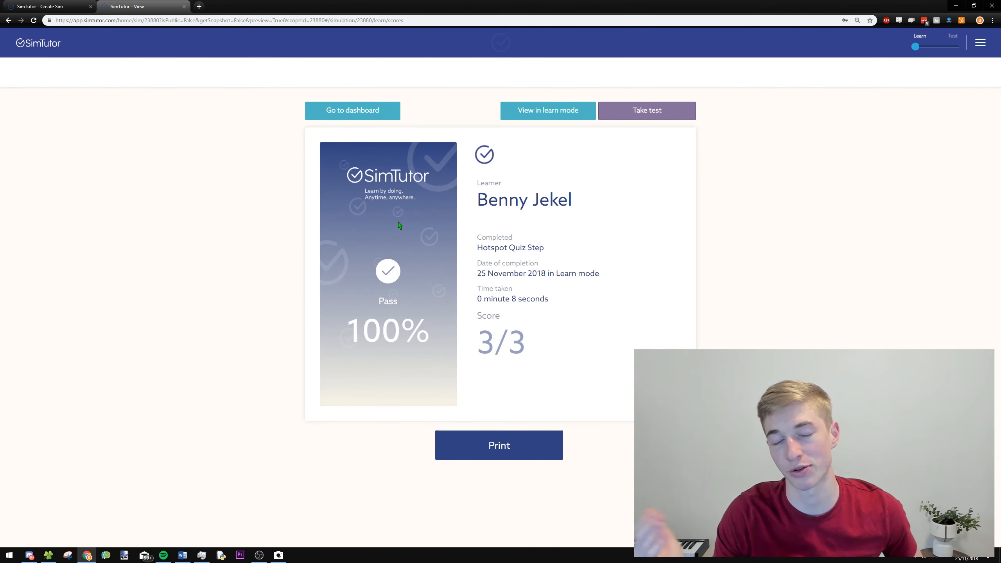
{"action": "middle_click", "coordinate": [133, 8]}
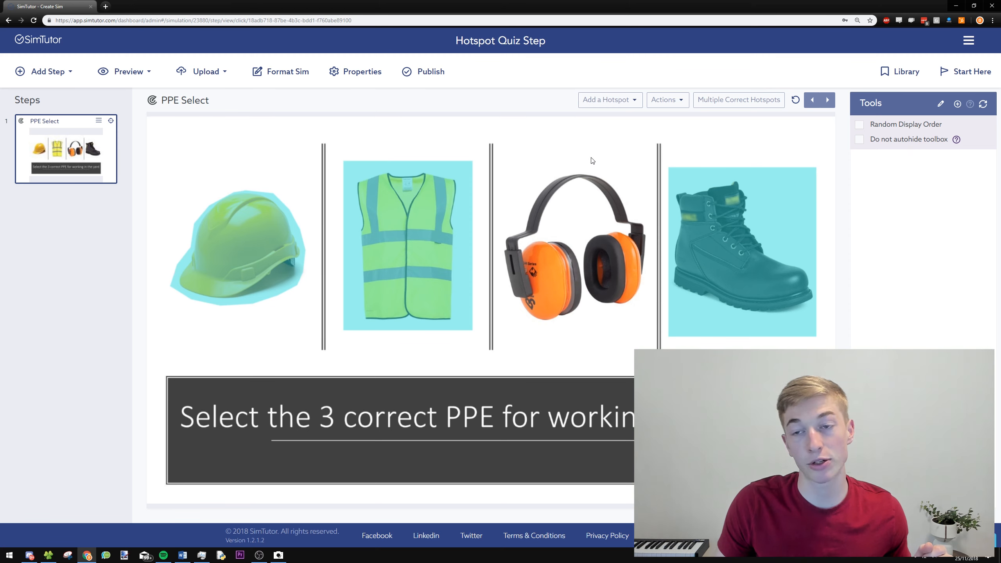
Enable multiple correct hotspots with Allow Learner to Undo All and Remove Submit Button, and save the settings
{"action": "left_click", "coordinate": [725, 104]}
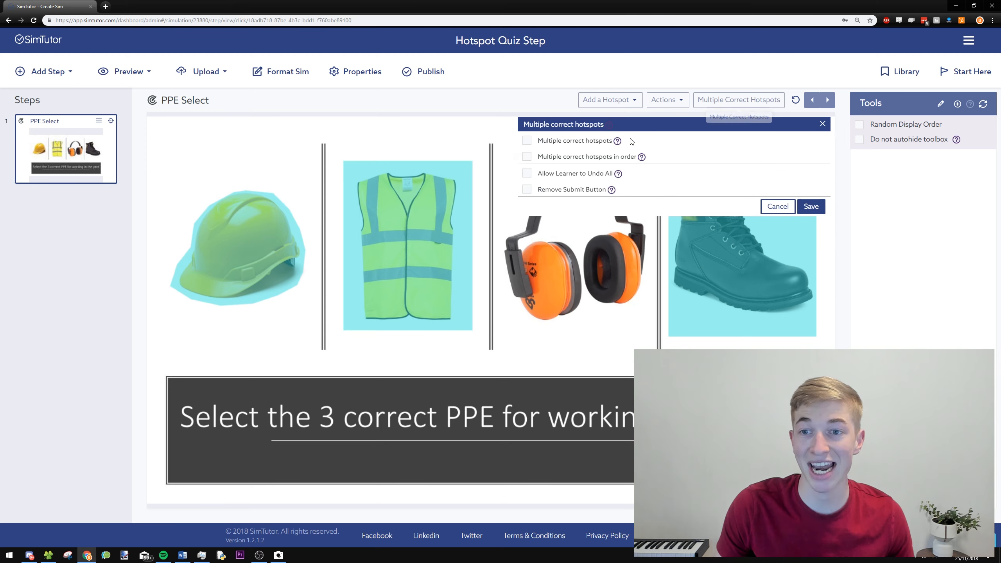
{"action": "left_click", "coordinate": [575, 142]}
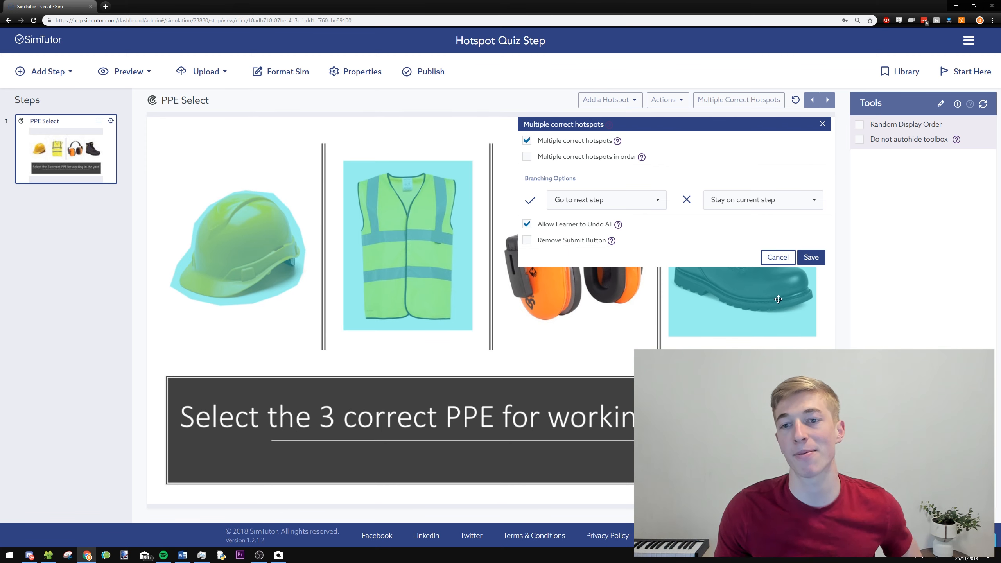
{"action": "left_click", "coordinate": [561, 241]}
{"action": "left_click", "coordinate": [809, 257]}
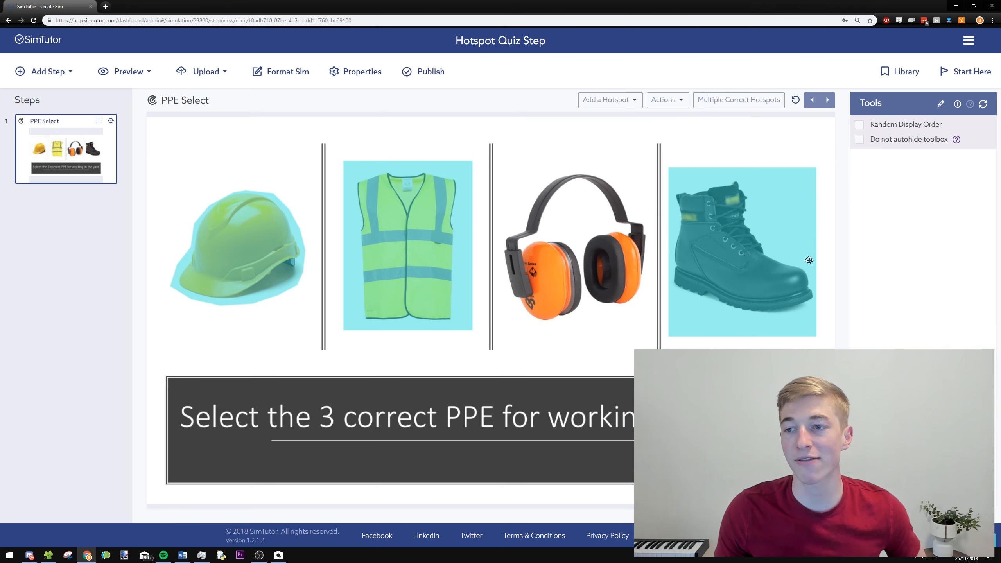
Test the step in learn mode by selecting the hard hat, vest and boot as well as empty areas, and return to the editor
{"action": "left_click", "coordinate": [134, 74]}
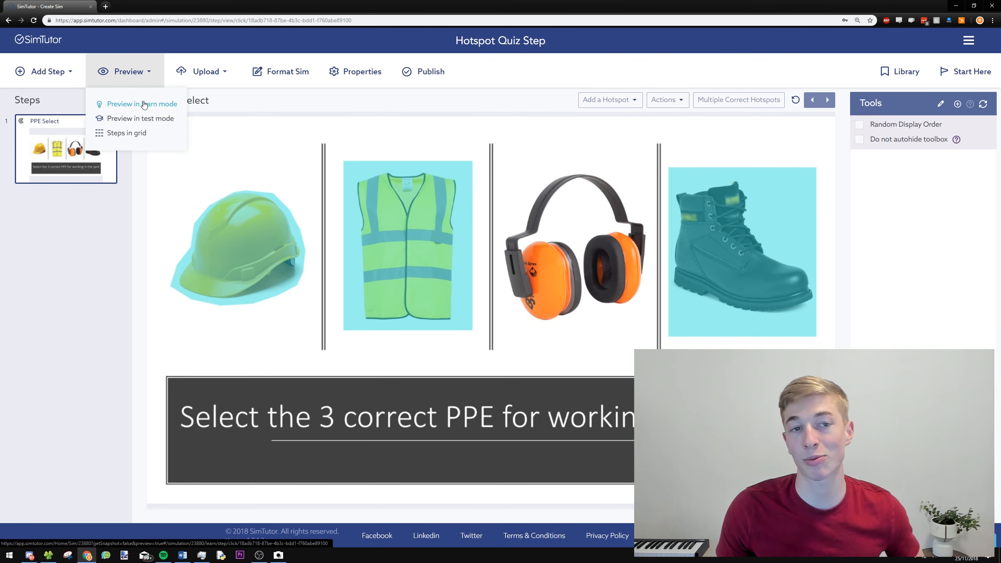
{"action": "left_click", "coordinate": [143, 101]}
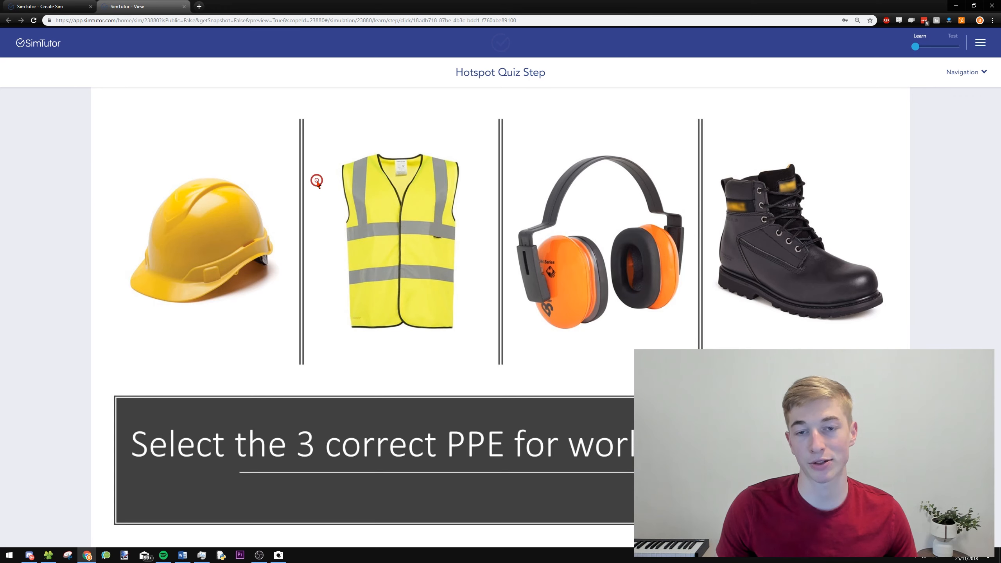
{"action": "left_click", "coordinate": [347, 168]}
{"action": "left_click", "coordinate": [366, 164]}
{"action": "left_click", "coordinate": [364, 192]}
{"action": "left_click", "coordinate": [322, 229]}
{"action": "left_click", "coordinate": [244, 239]}
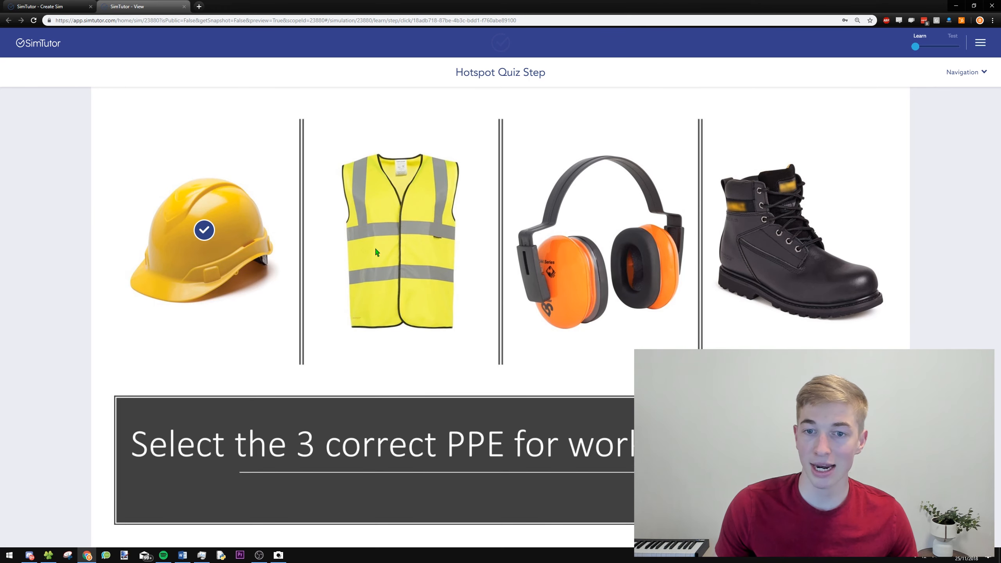
{"action": "left_click", "coordinate": [391, 232]}
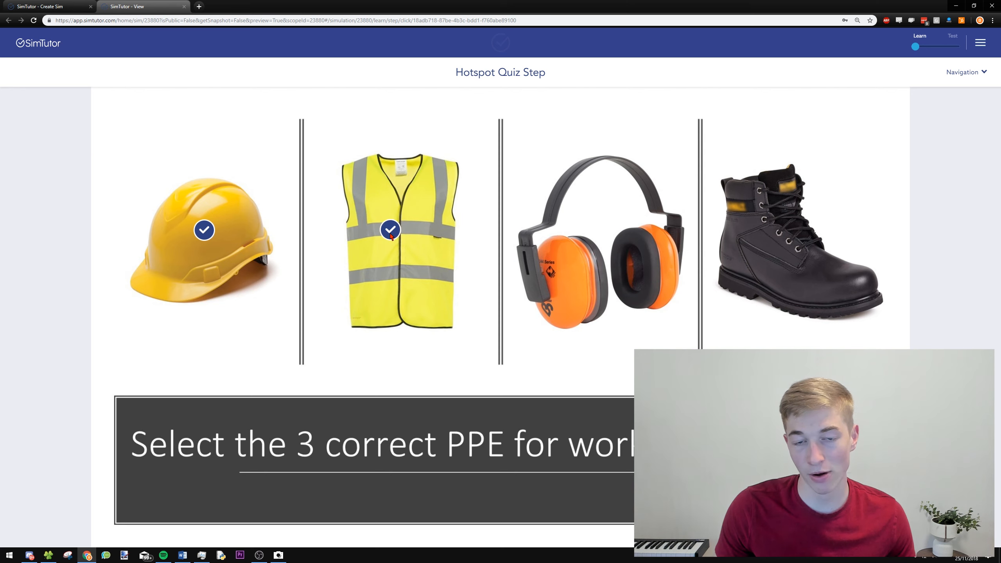
{"action": "left_click", "coordinate": [489, 271]}
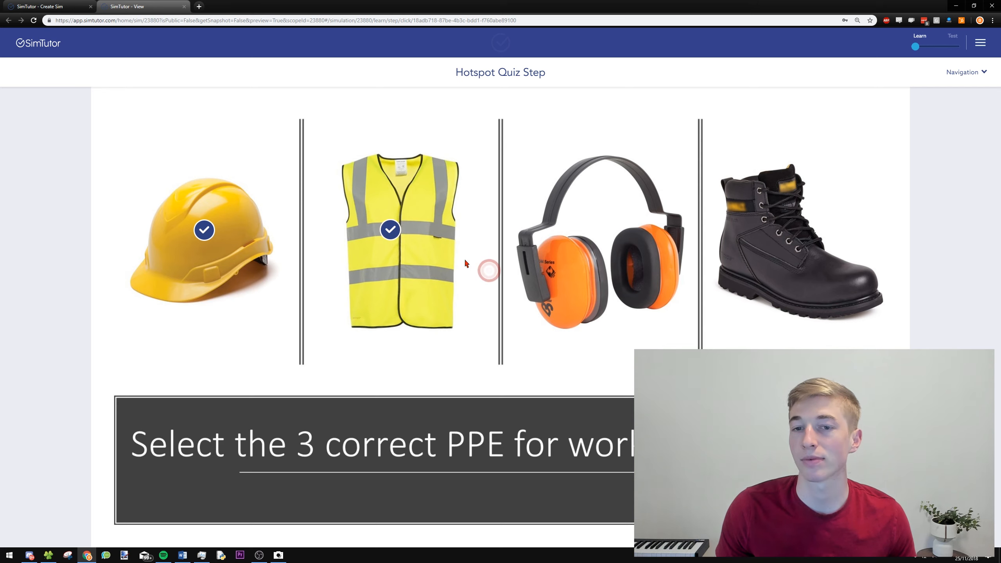
{"action": "left_click", "coordinate": [778, 232]}
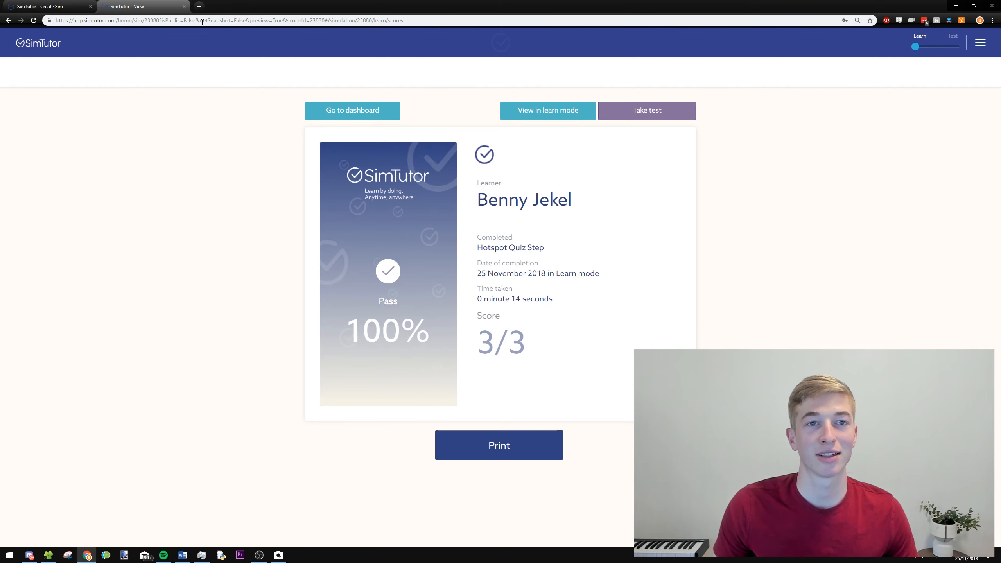
{"action": "left_click", "coordinate": [45, 5]}
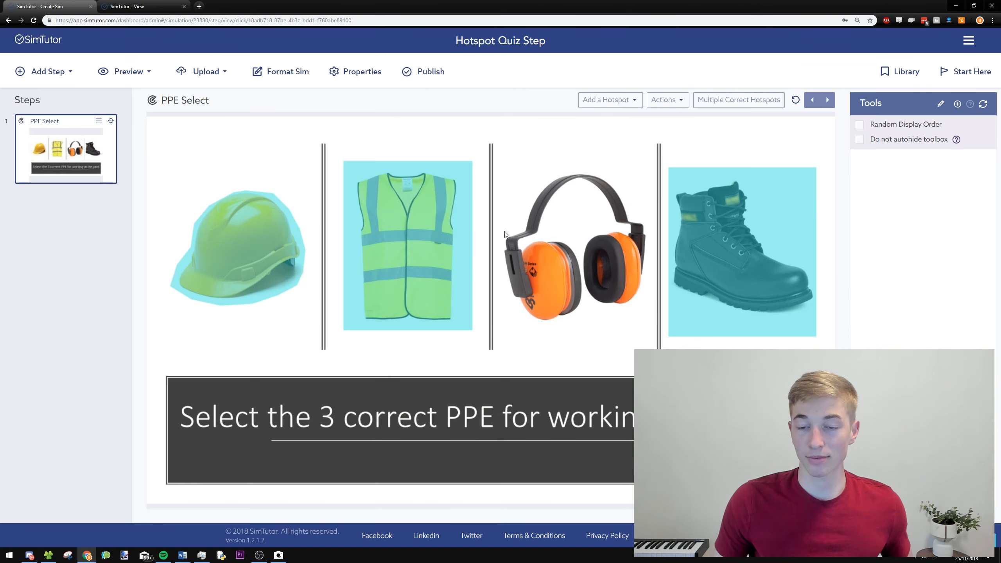